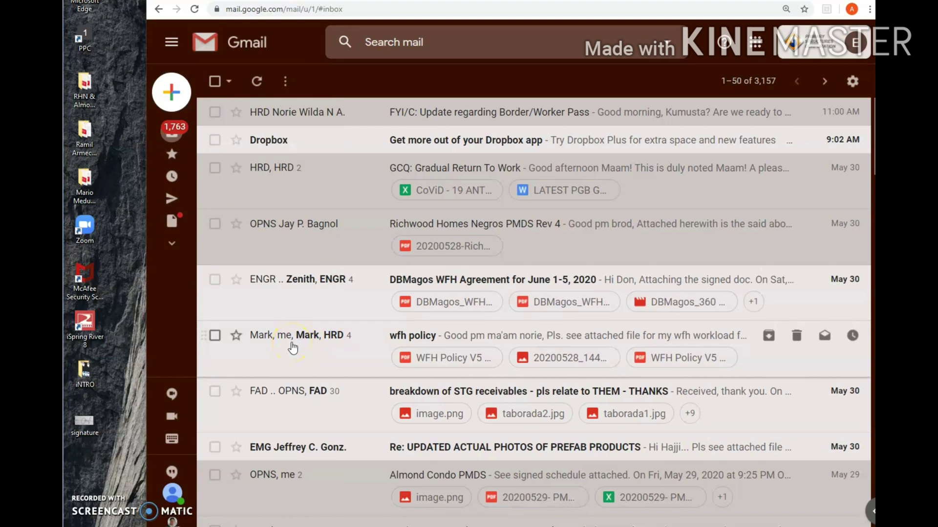
# Step: Open the 'Richwood Homes Negros PMDS Rev 4' message from the Gmail inbox
pyautogui.click(338, 249)
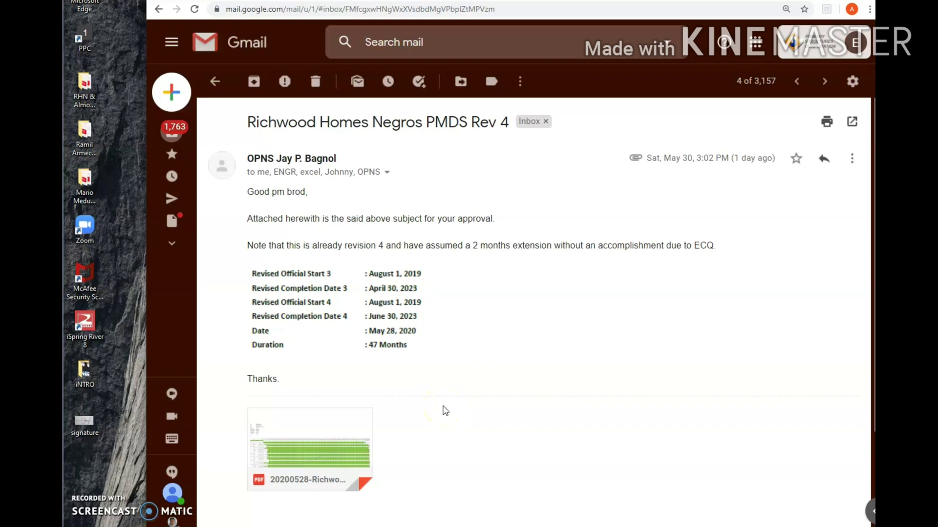
pyautogui.moveTo(309, 449)
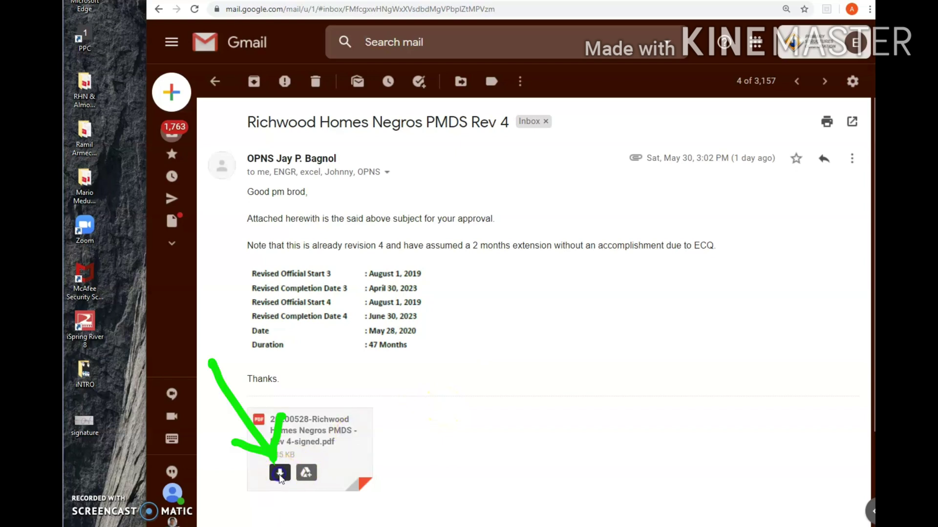
# Step: Download the signed Richwood PDF attachment and drag the download onto the desktop
pyautogui.click(279, 476)
pyautogui.click(280, 477)
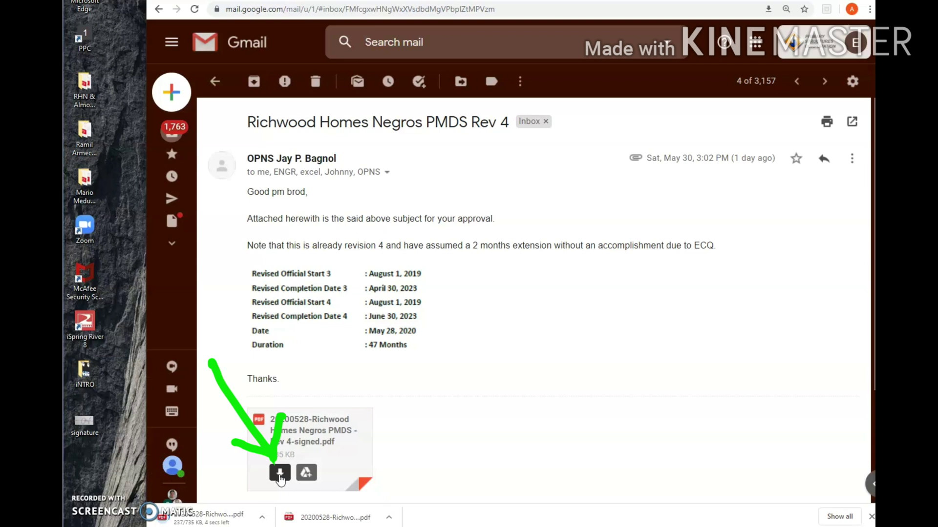
pyautogui.click(420, 426)
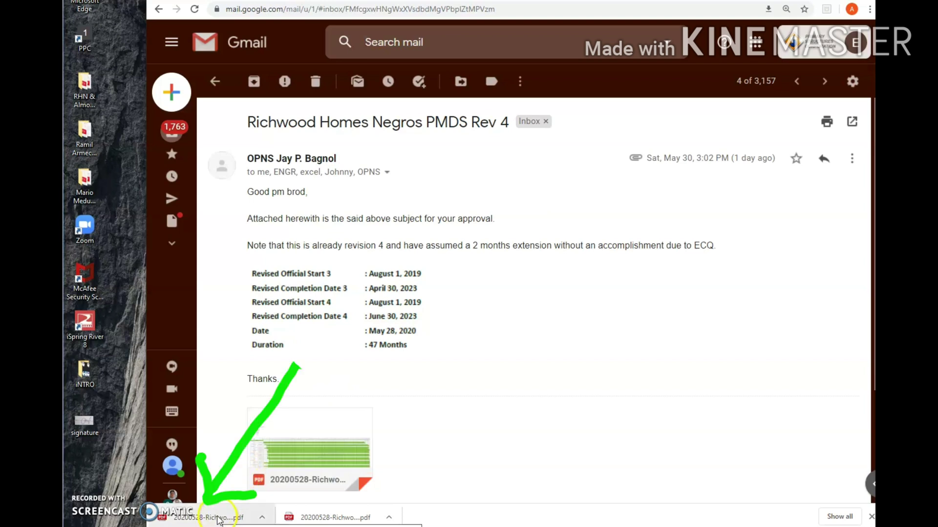
pyautogui.moveTo(218, 520); pyautogui.dragTo(101, 463)
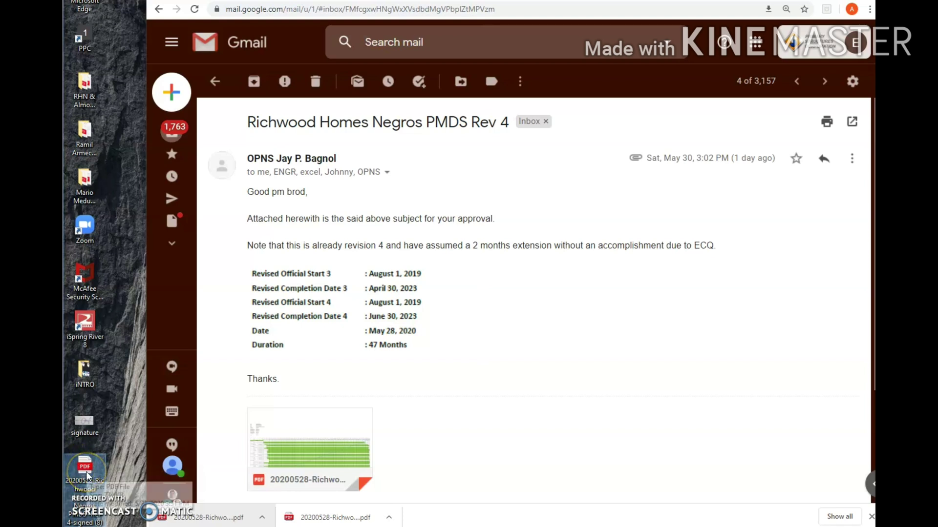
# Step: Open the desktop PDF with Adobe Reader via its right-click Open with menu
pyautogui.rightClick(86, 475)
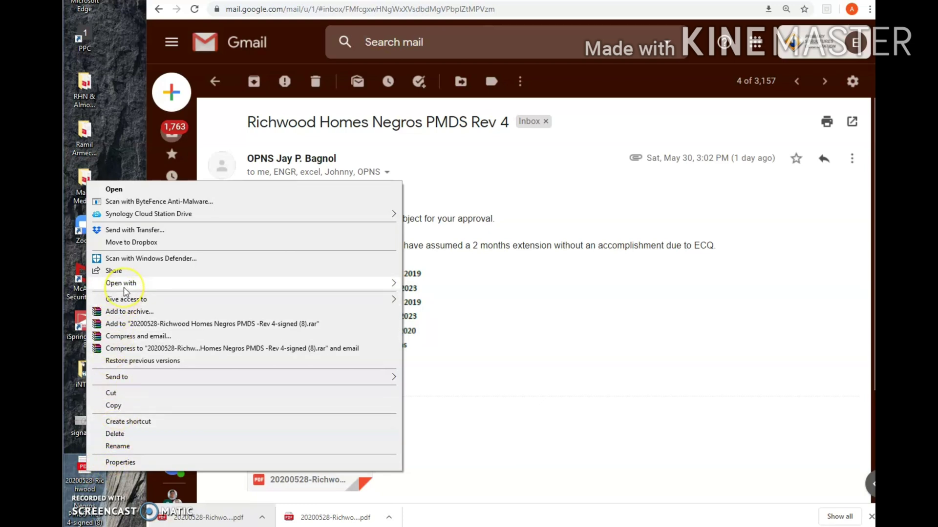
pyautogui.moveTo(121, 283)
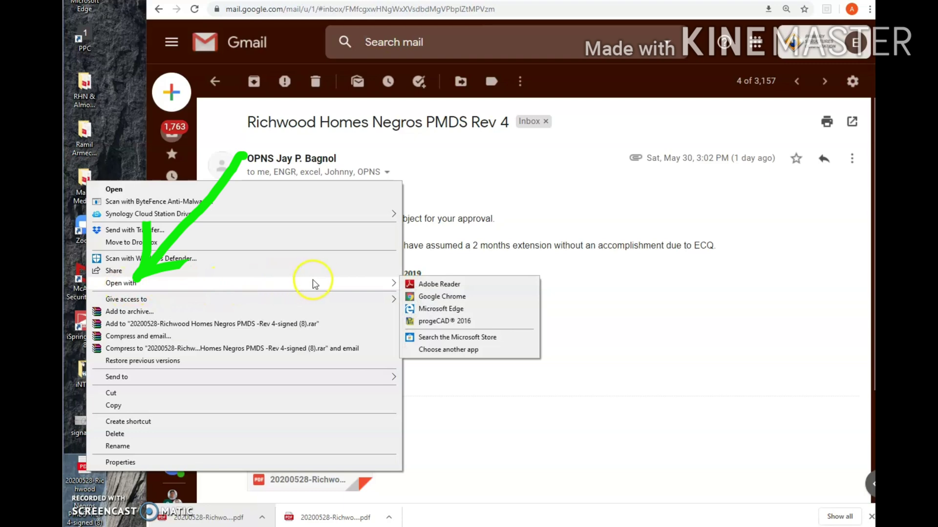
pyautogui.click(430, 288)
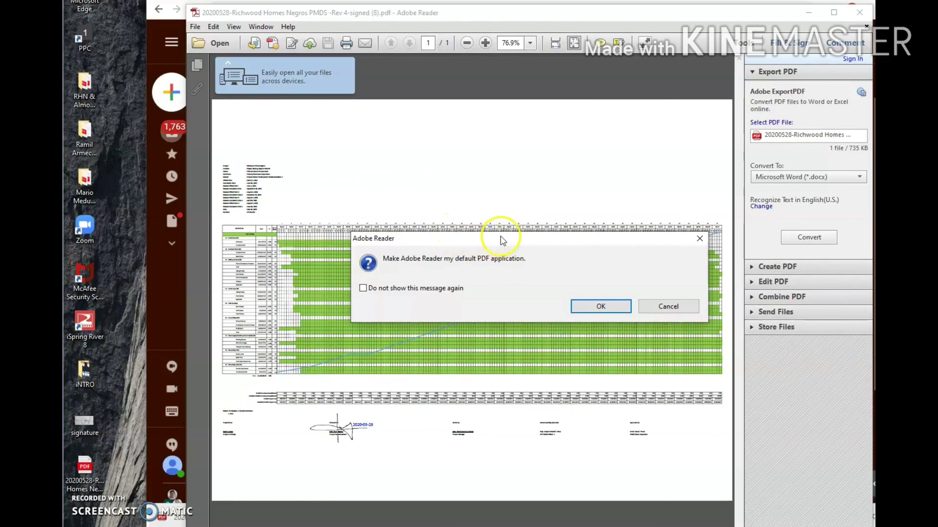
# Step: Decline making Adobe Reader the default PDF application
pyautogui.click(668, 306)
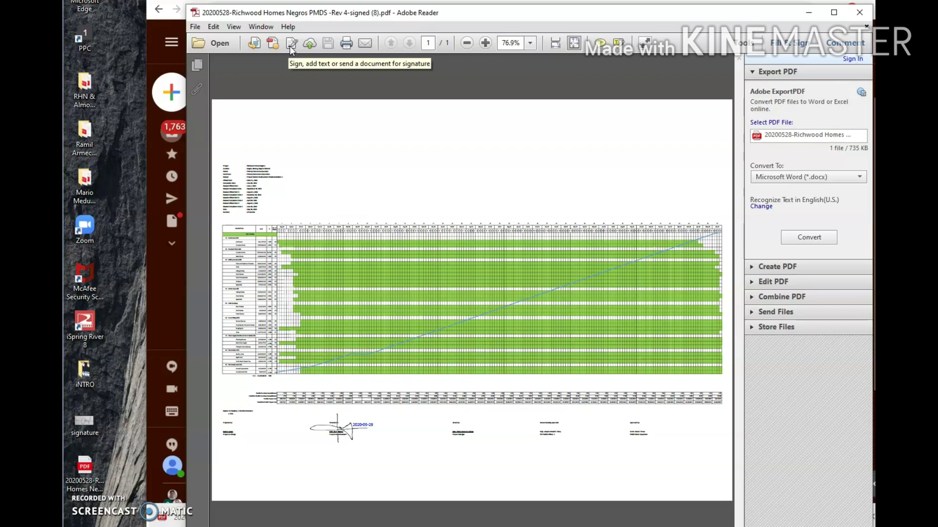
# Step: Bring up the Fill & Sign tools and start Place Signature on the document
pyautogui.click(291, 45)
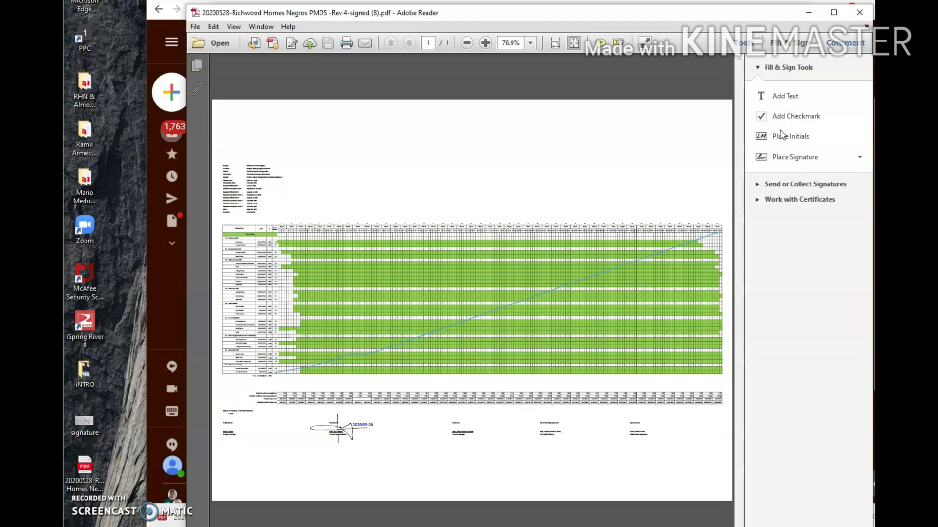
pyautogui.click(784, 159)
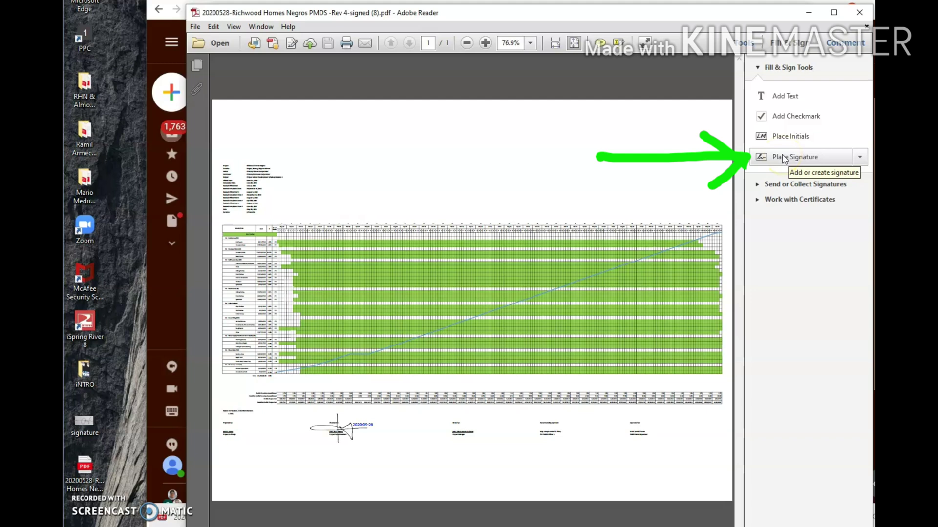
pyautogui.click(783, 158)
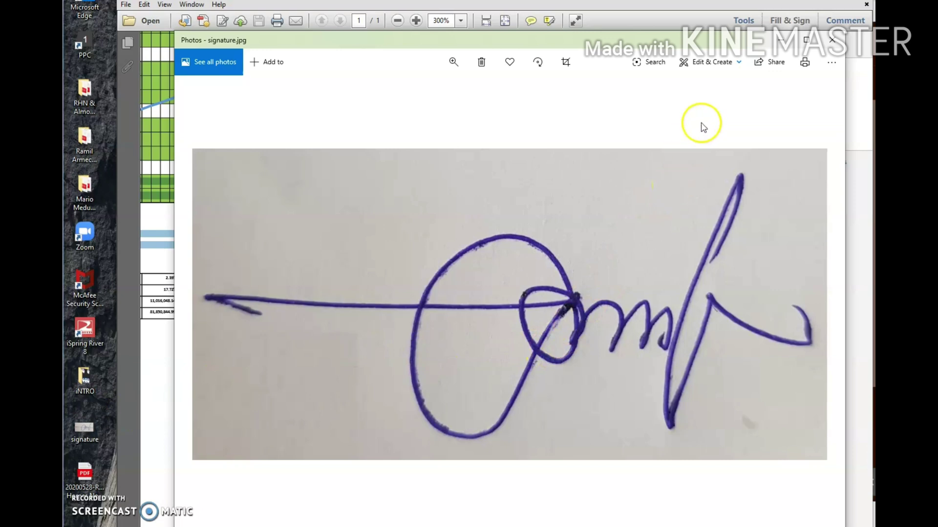
pyautogui.click(781, 41)
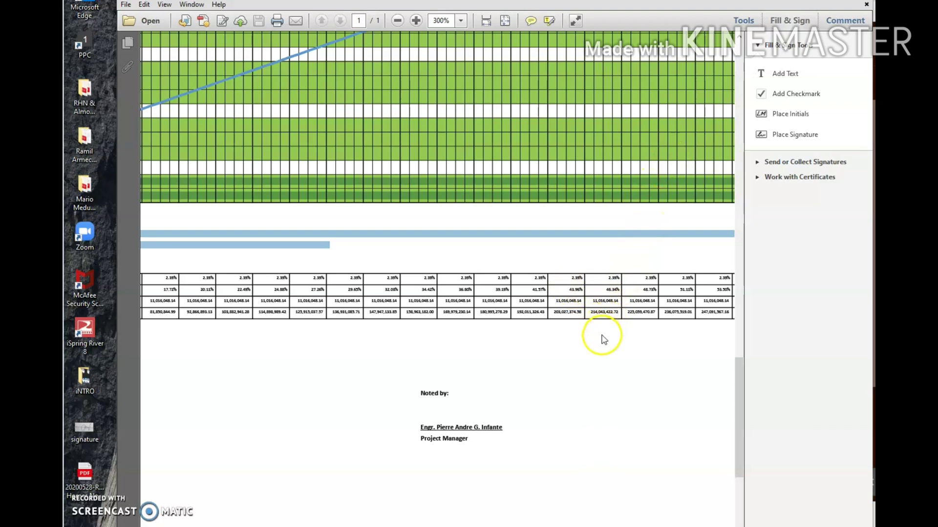
# Step: Create the signature from the signature.jpg image on the Desktop, showing its preview
pyautogui.click(783, 139)
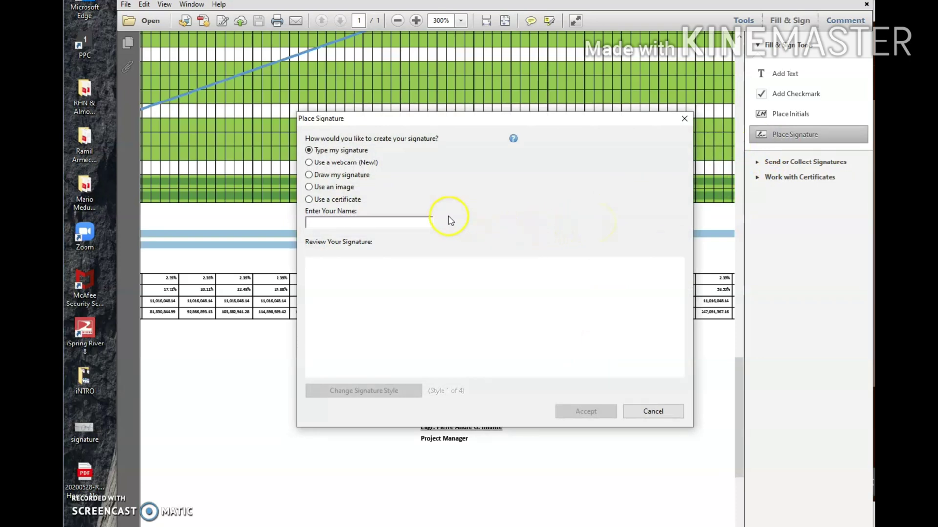
pyautogui.click(414, 222)
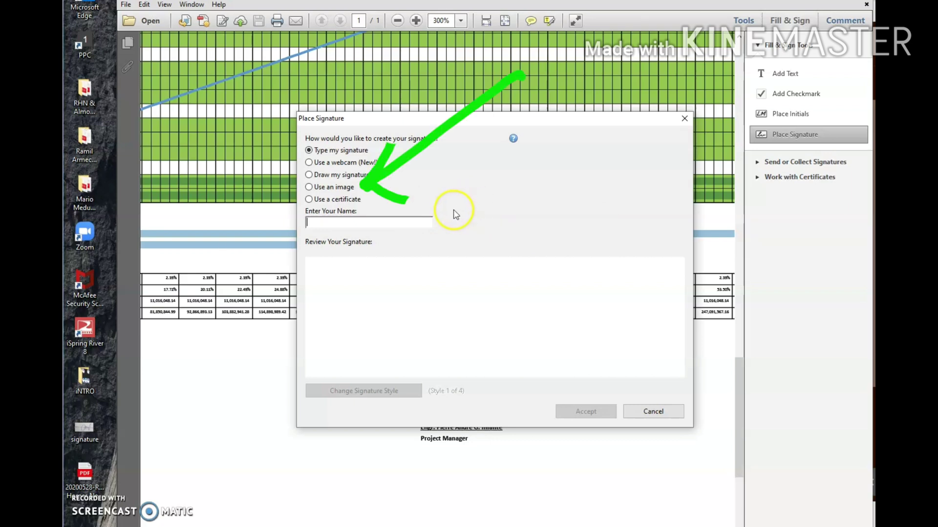
pyautogui.click(310, 188)
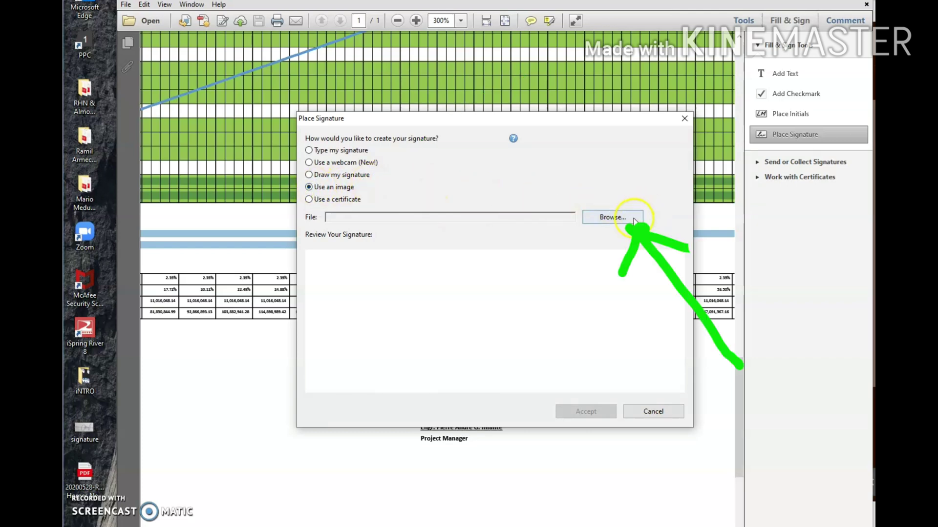
pyautogui.click(612, 217)
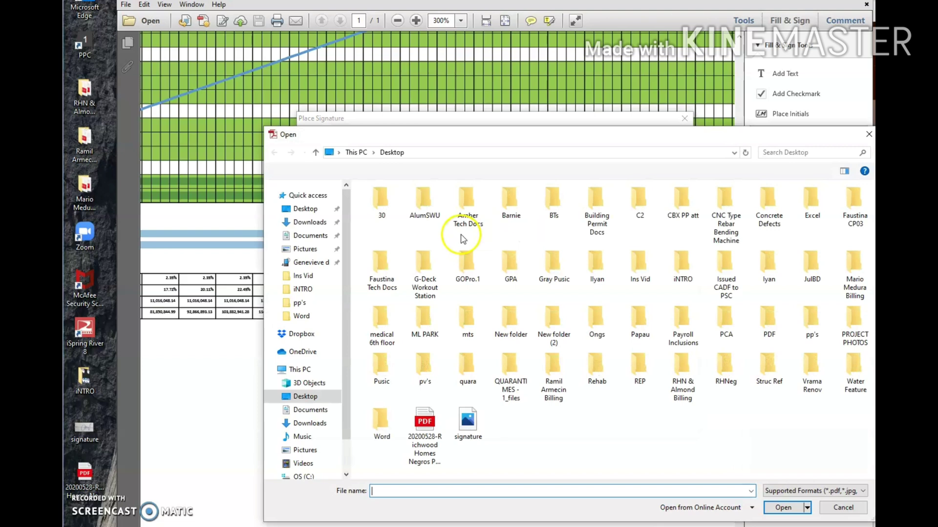
pyautogui.doubleClick(473, 425)
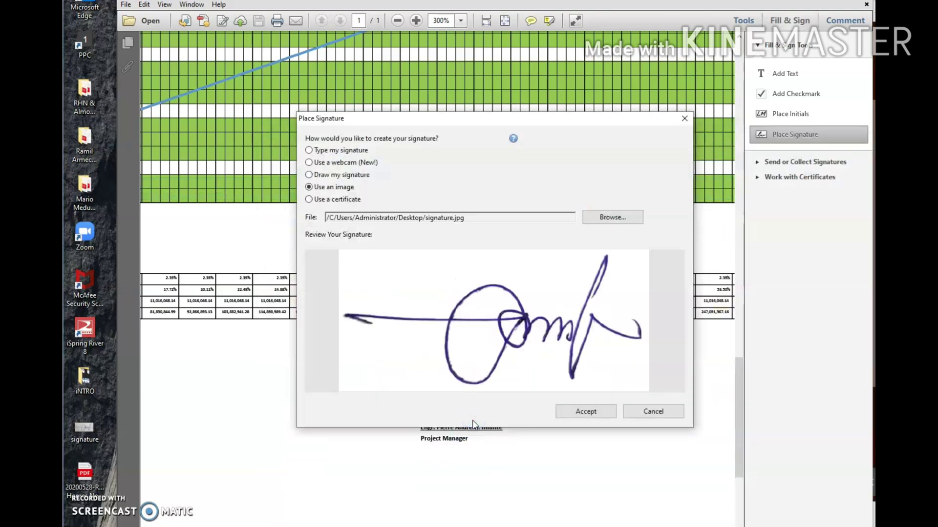
# Step: Accept the image signature and drop it near the 'Noted by:' block
pyautogui.click(576, 414)
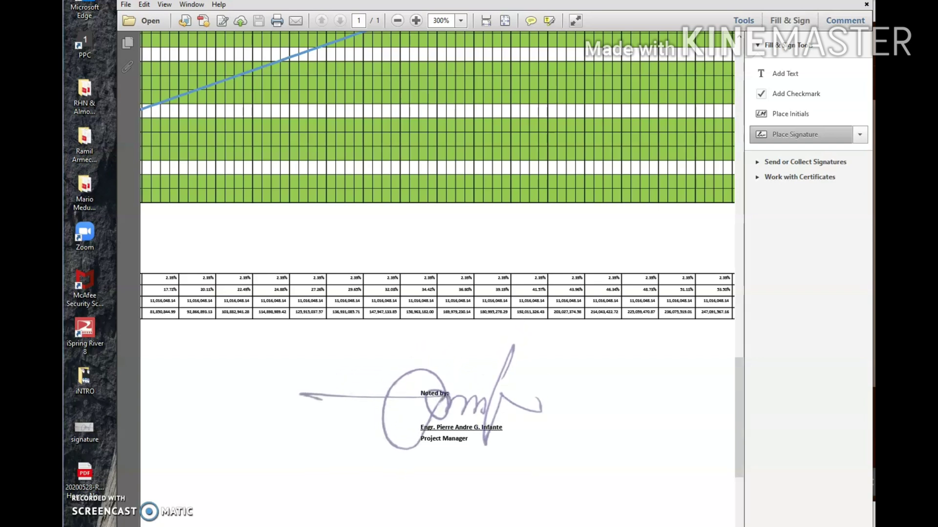
pyautogui.click(422, 397)
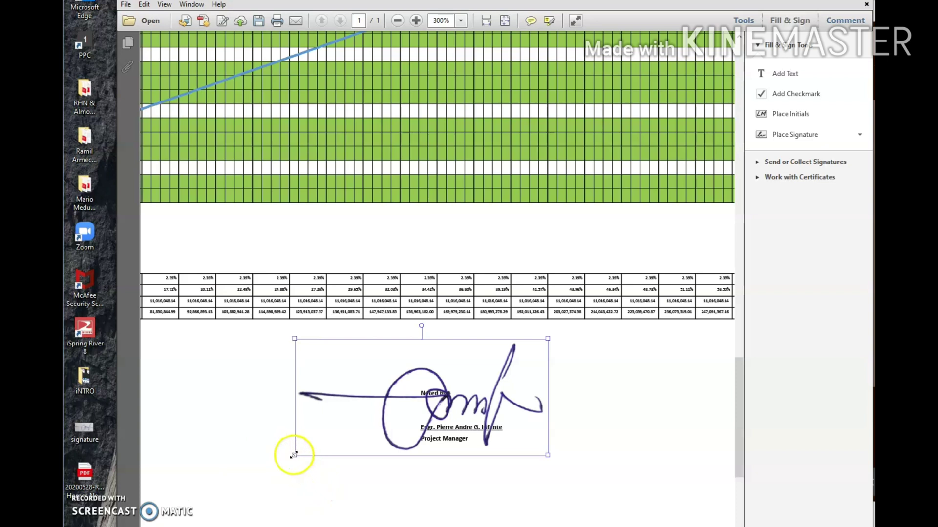
pyautogui.moveTo(294, 455); pyautogui.dragTo(338, 436)
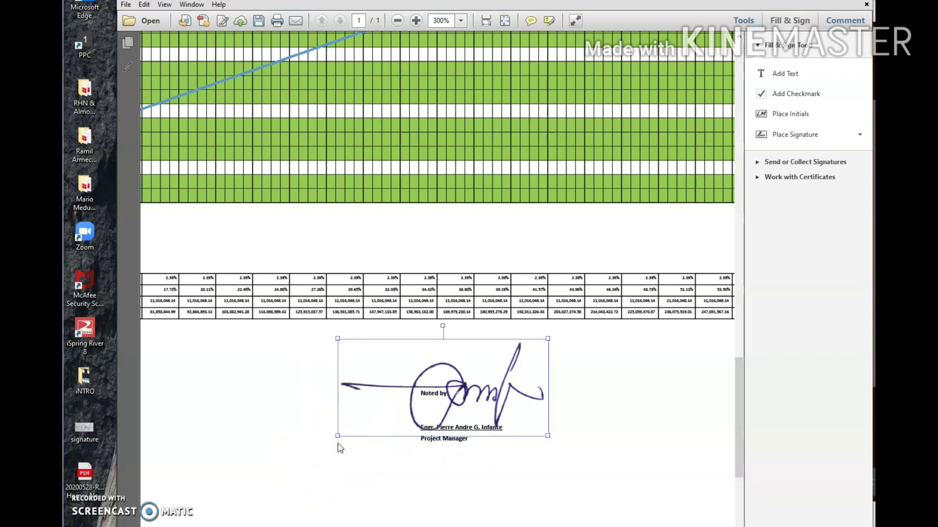
pyautogui.moveTo(337, 436); pyautogui.dragTo(363, 424)
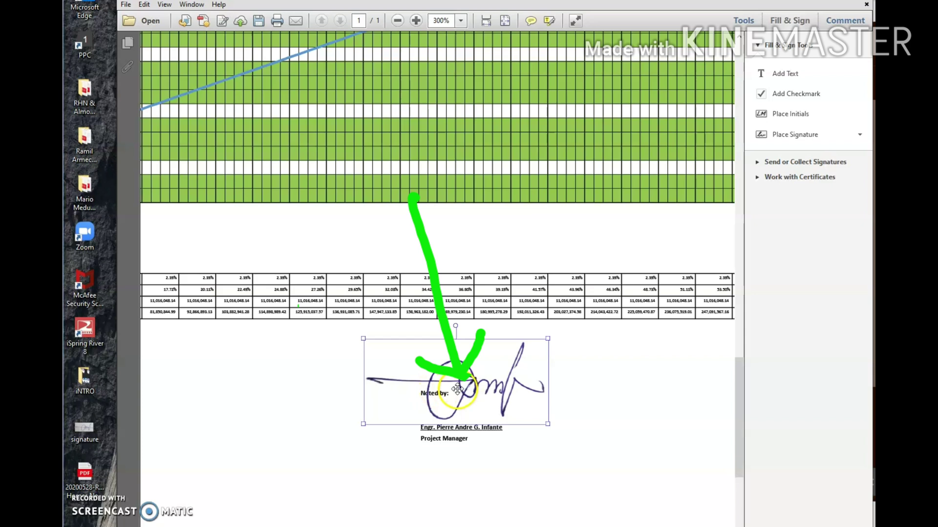
pyautogui.moveTo(456, 388); pyautogui.dragTo(455, 407)
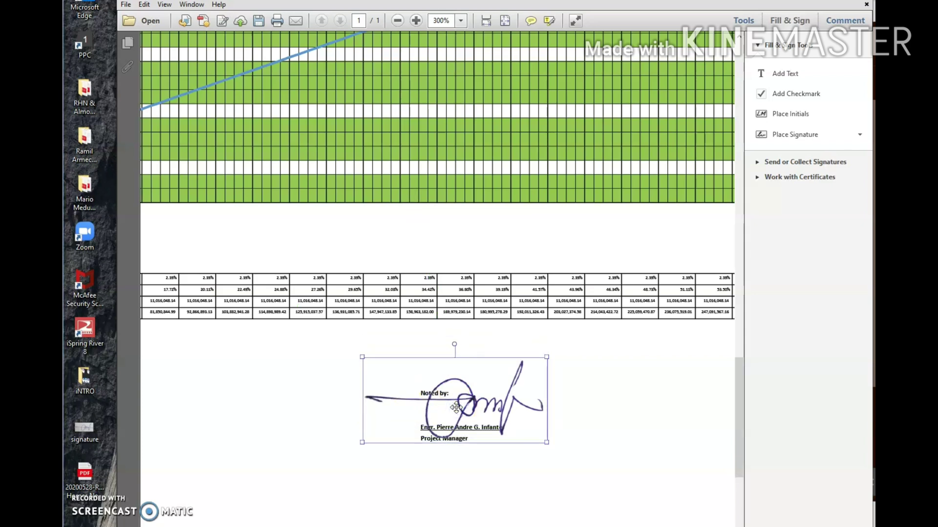
pyautogui.click(346, 413)
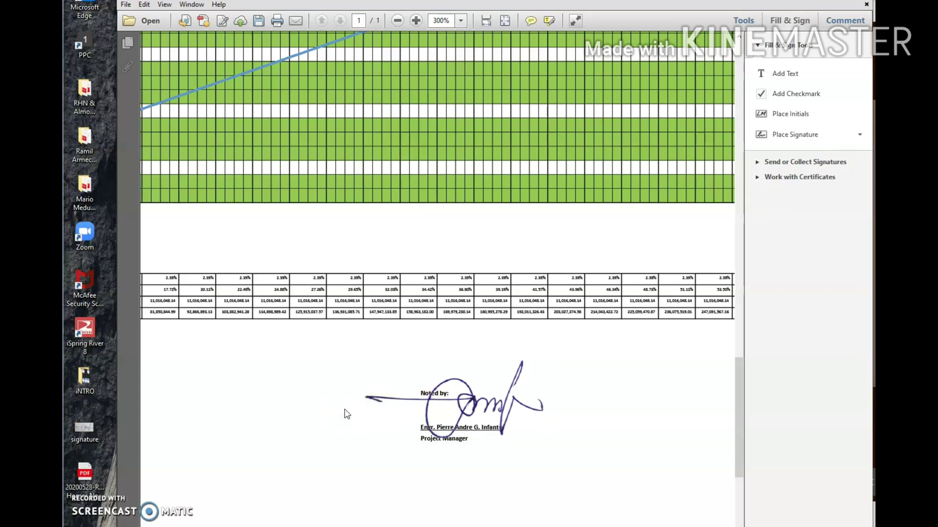
# Step: Save the signed PDF to the Desktop under the suggested '-signed' file name
pyautogui.click(126, 5)
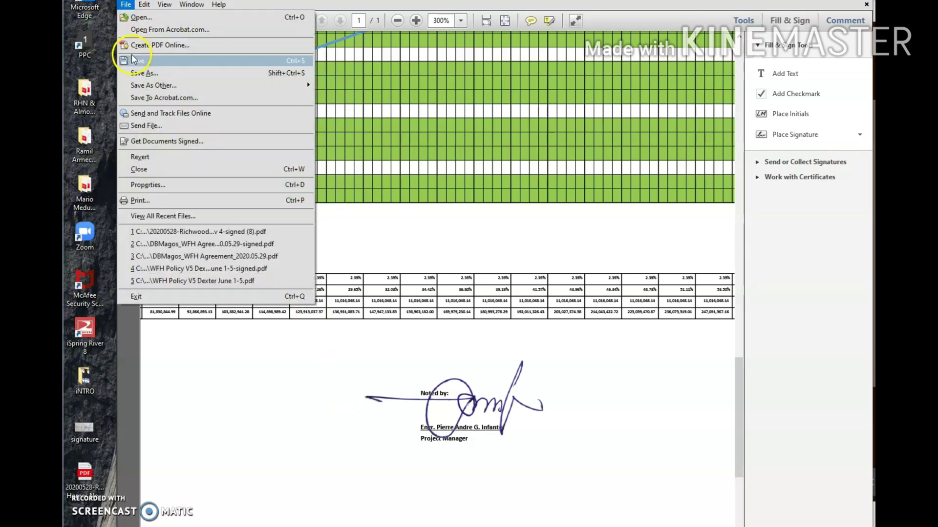
pyautogui.click(134, 63)
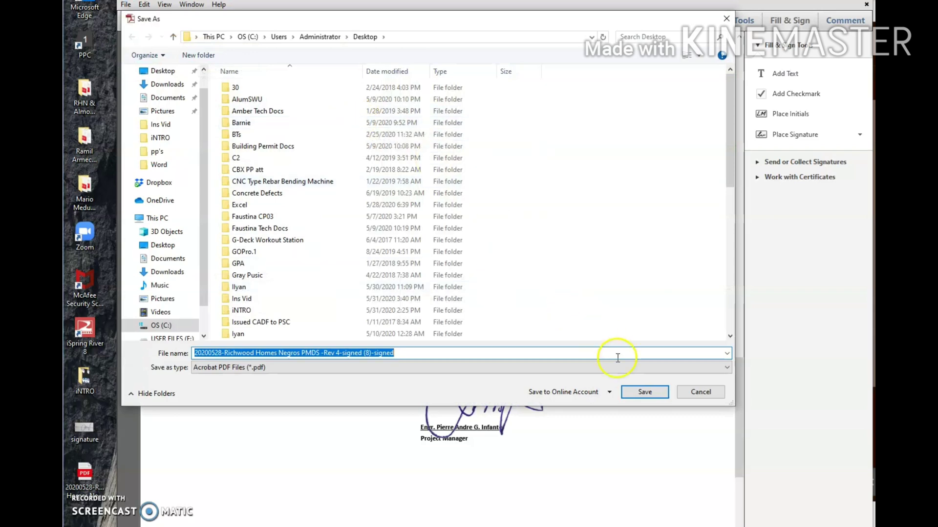
pyautogui.click(635, 399)
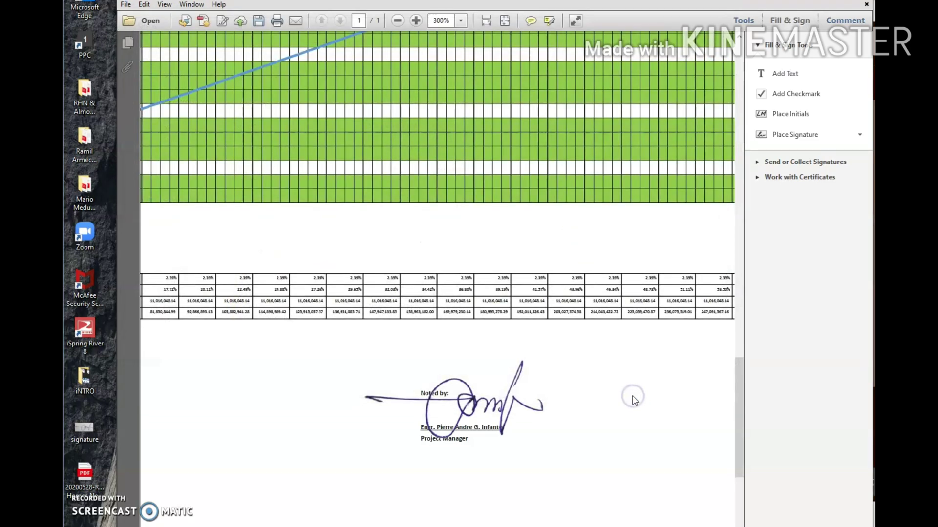